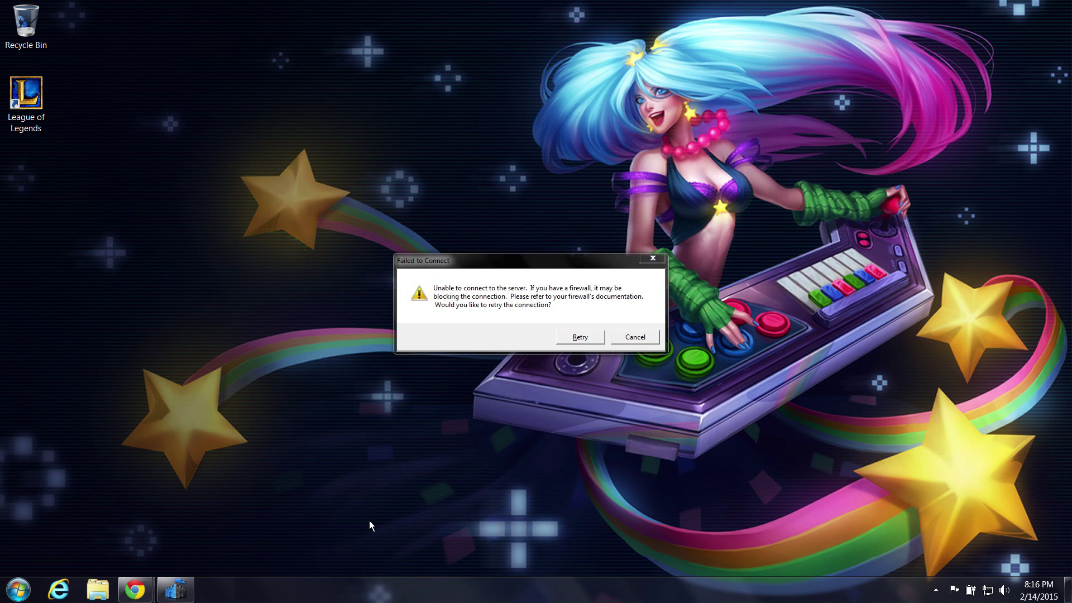
- Dismiss the League of Legends 'Failed to Connect' error with Escape
{"action": "key", "text": "Escape"}
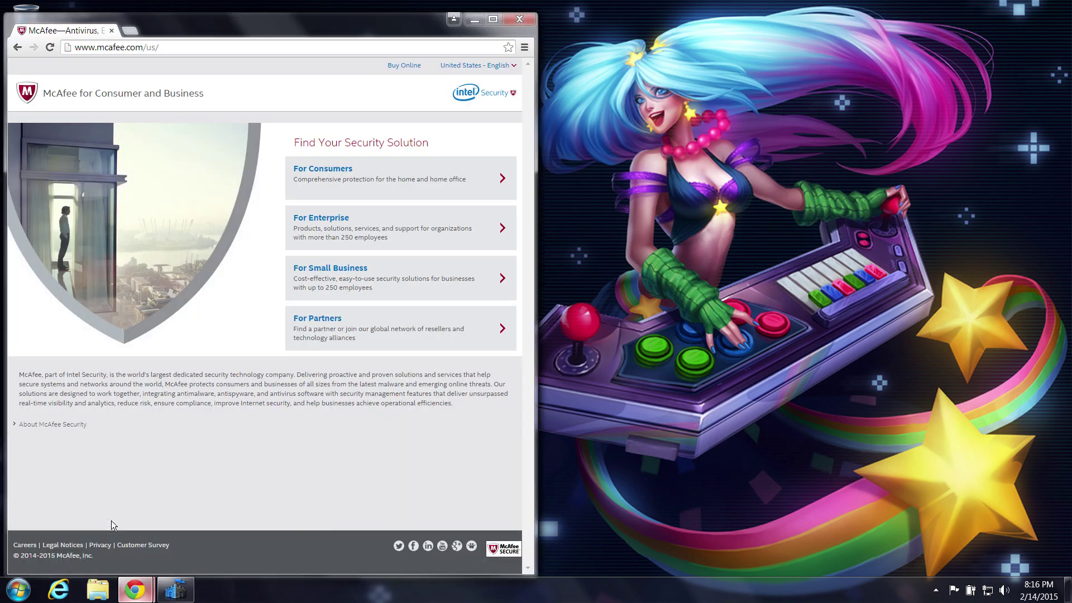
- Show the Symantec site beside McAfee in Chrome, then reveal the desktop with Win+D
{"action": "left_click", "coordinate": [233, 519]}
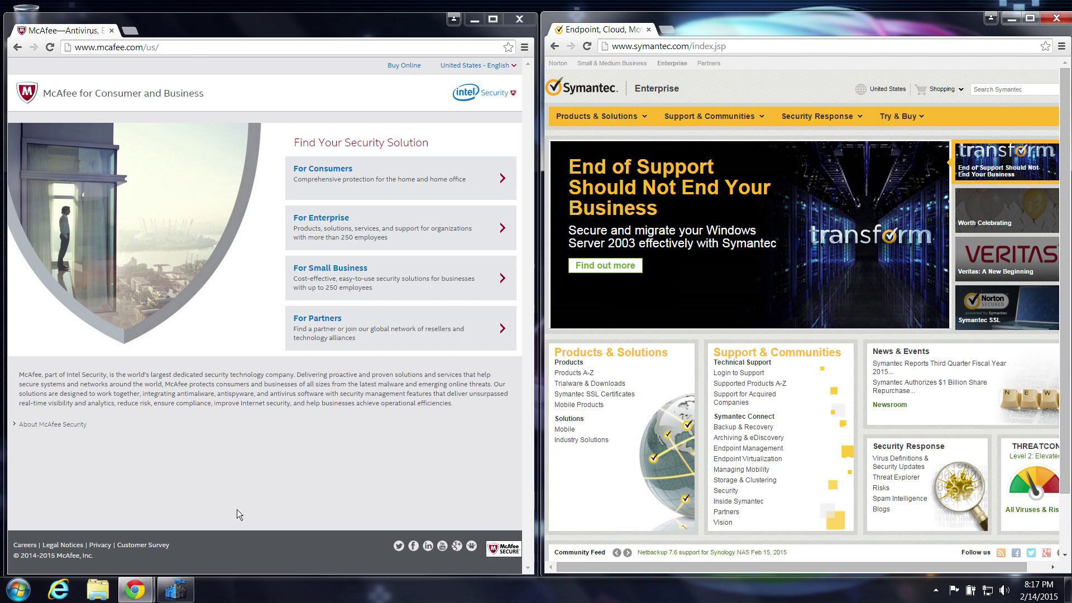
{"action": "key", "text": "super+d"}
- Run Update on Microsoft Security Essentials' Update tab to refresh virus and spyware definitions
{"action": "left_click", "coordinate": [175, 592]}
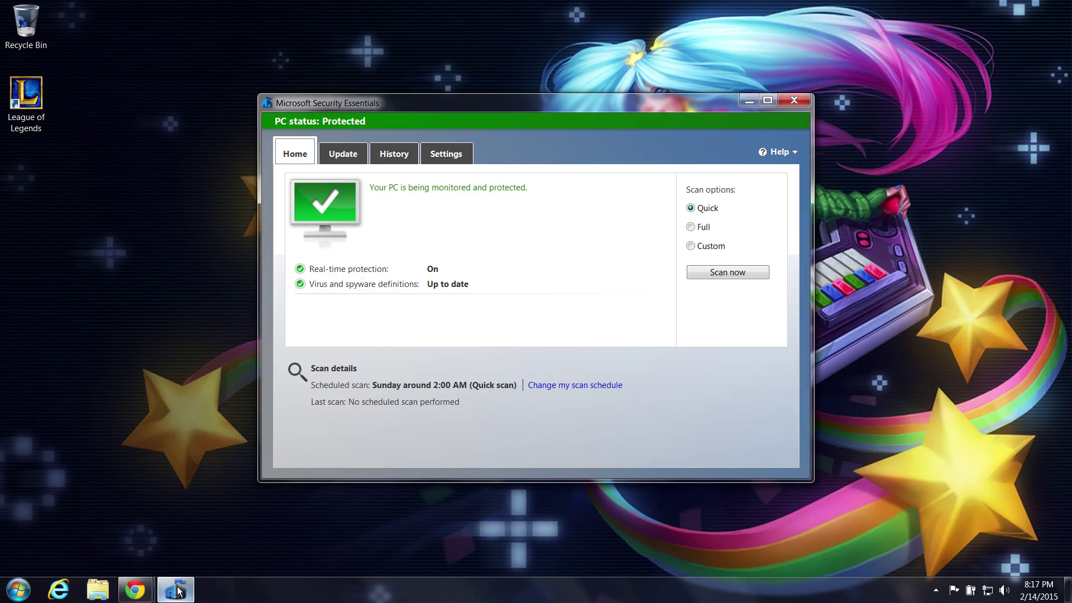
{"action": "left_click", "coordinate": [350, 153]}
{"action": "left_click", "coordinate": [695, 259]}
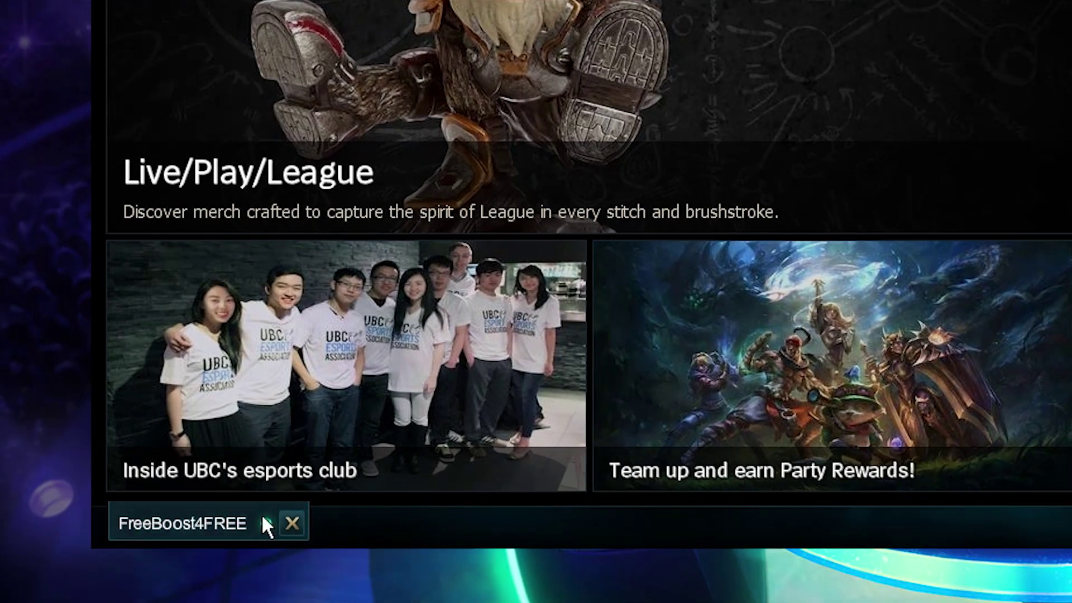
- Reply 'YEAH!!' in the friend's League of Legends chat about plat
{"action": "left_click", "coordinate": [254, 519]}
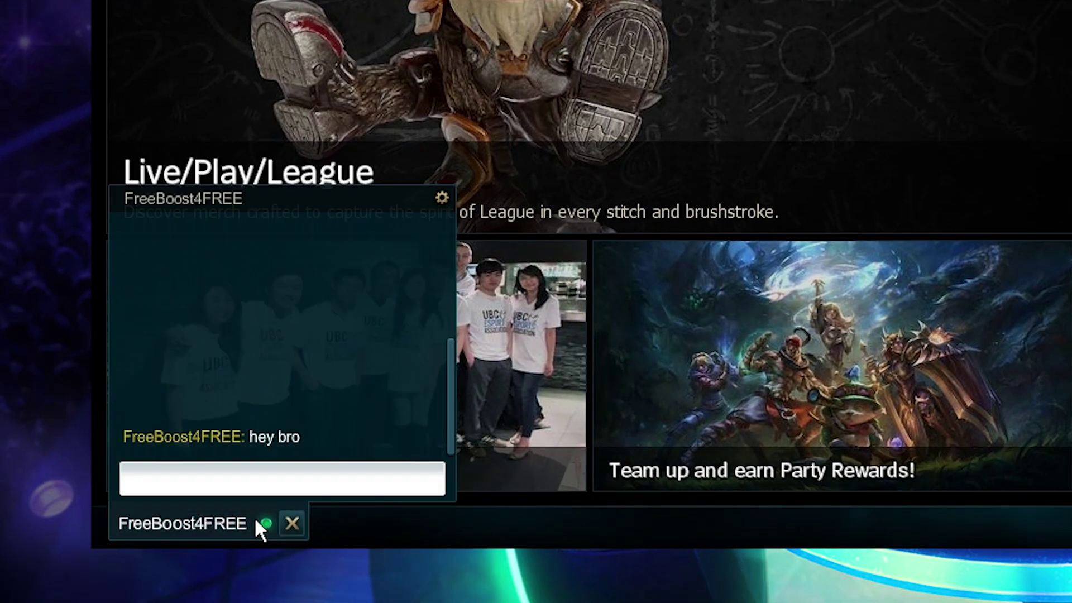
{"action": "type", "text": "YEAH!!"}
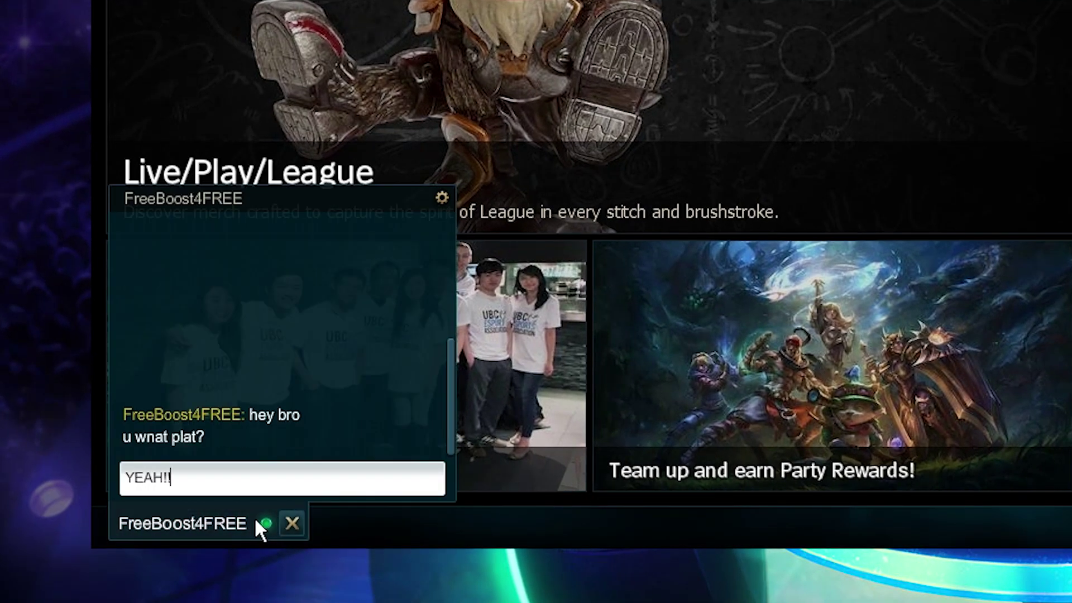
{"action": "key", "text": "Return"}
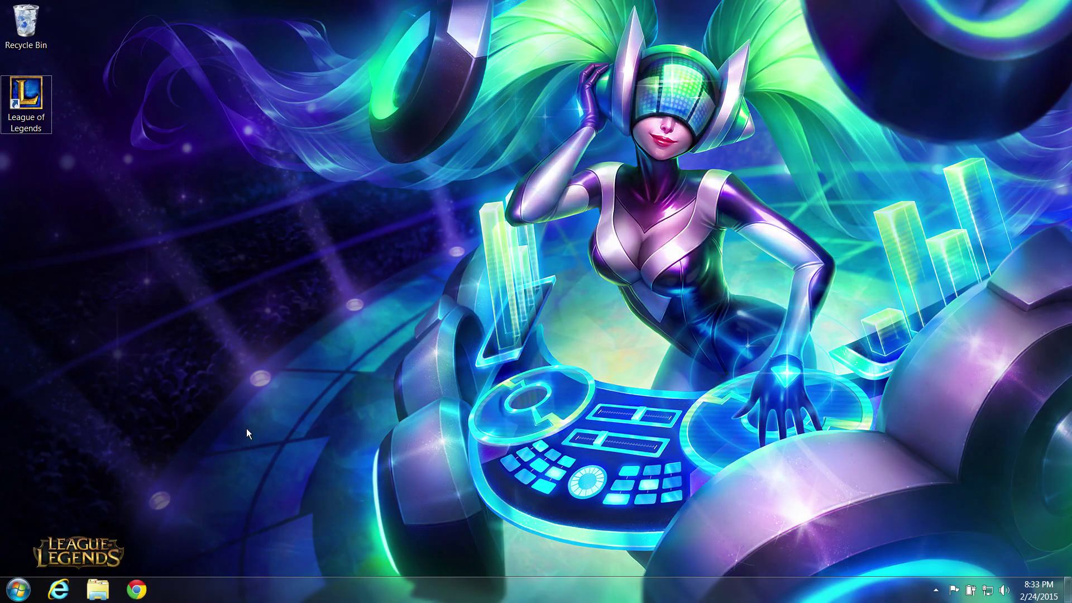
- Under Control Panel's System and Security, set Windows Firewall to off for home and public networks
{"action": "left_click", "coordinate": [18, 590]}
{"action": "left_click", "coordinate": [196, 453]}
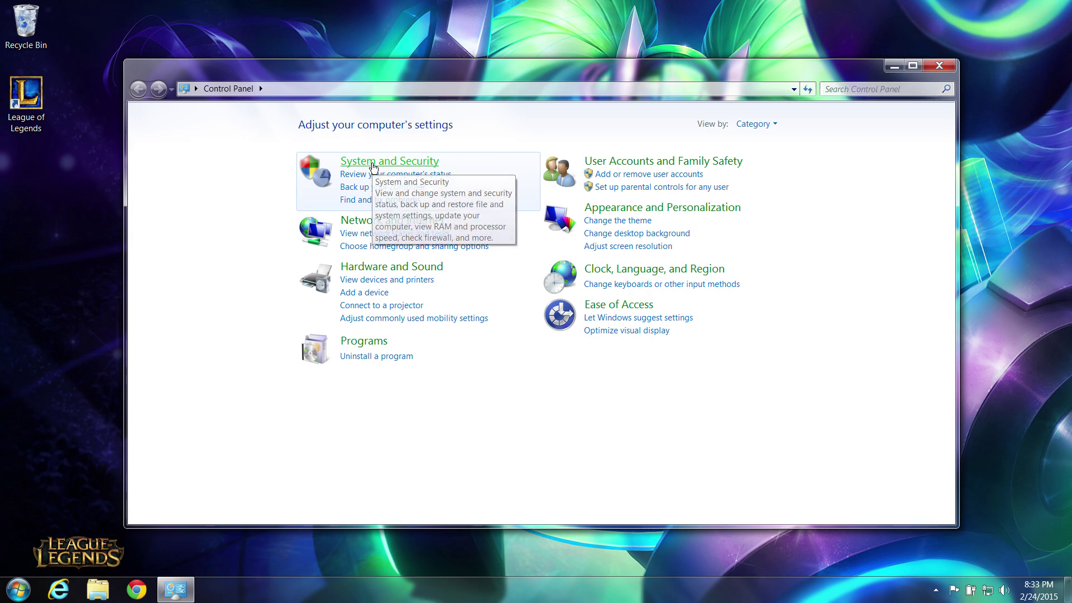
{"action": "left_click", "coordinate": [372, 167]}
{"action": "left_click", "coordinate": [361, 173]}
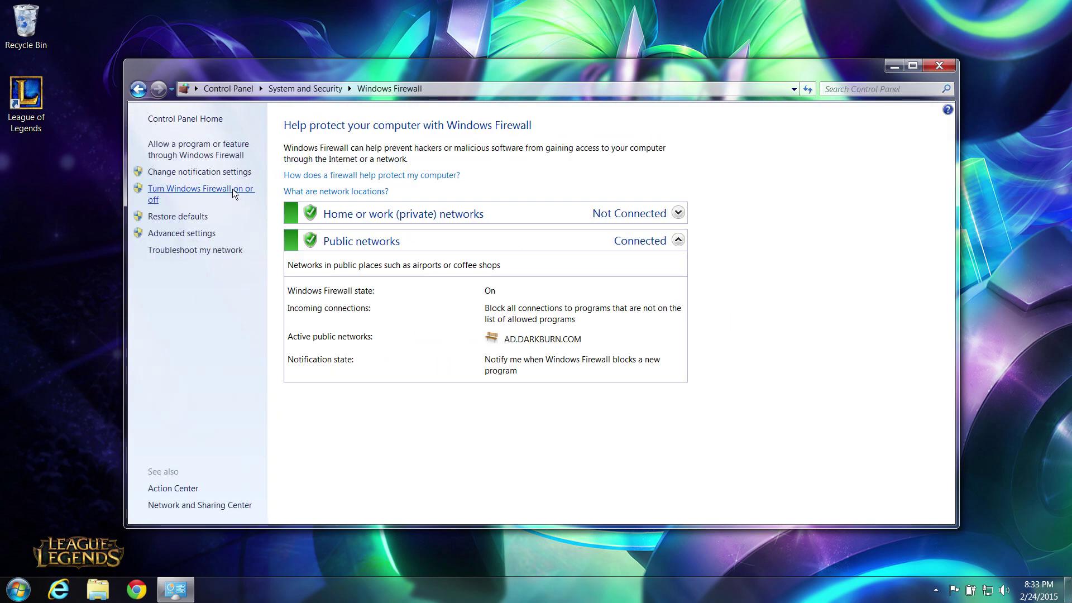
{"action": "left_click", "coordinate": [232, 189]}
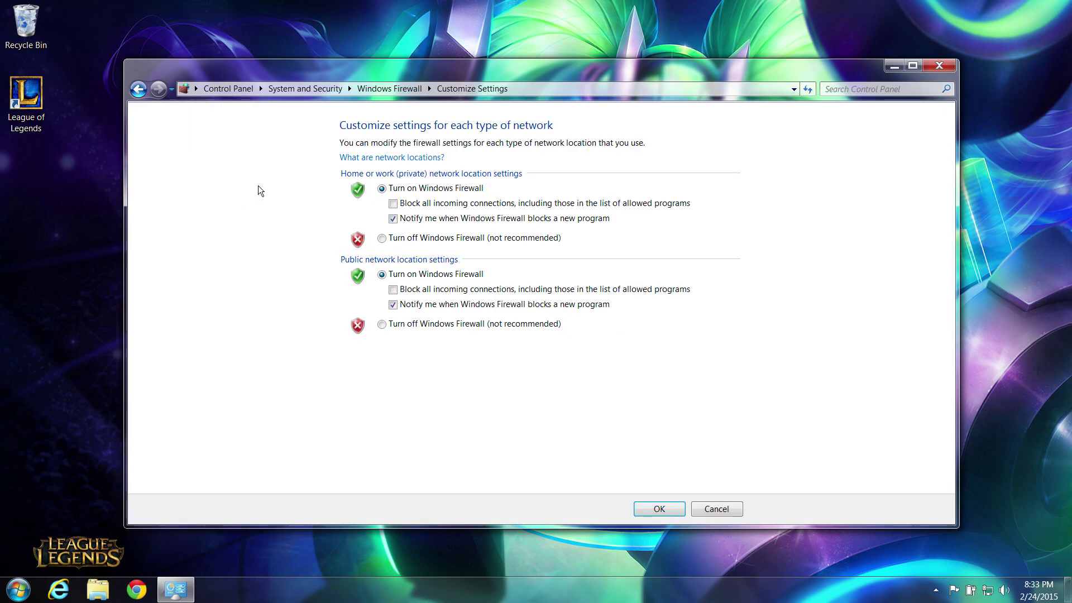
{"action": "left_click", "coordinate": [382, 238]}
{"action": "left_click", "coordinate": [382, 324]}
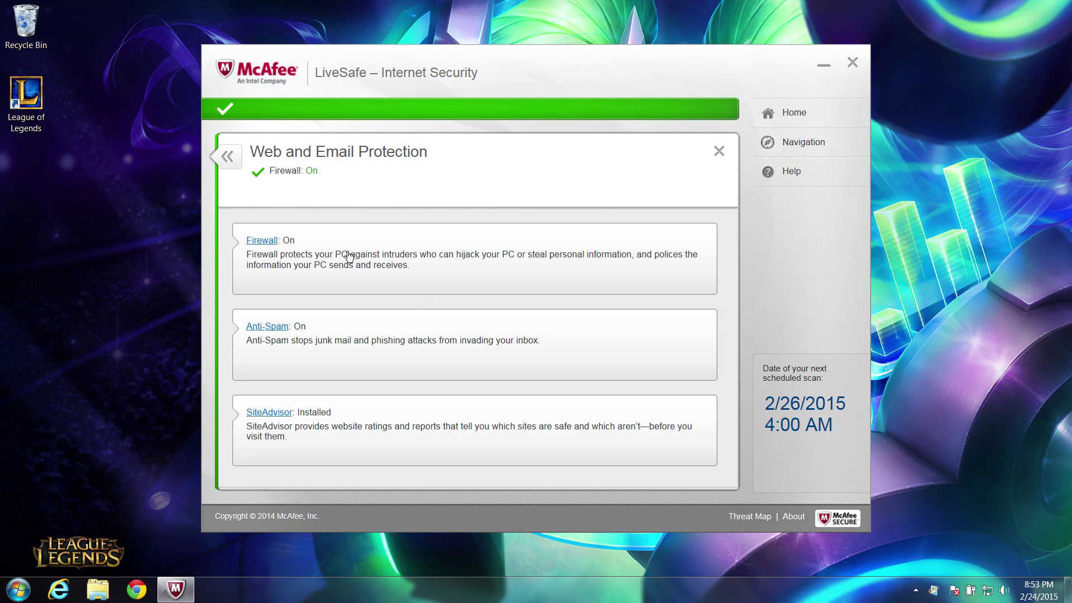
- Turn off the firewall under McAfee LiveSafe's Web and Email Protection and confirm
{"action": "left_click", "coordinate": [268, 242]}
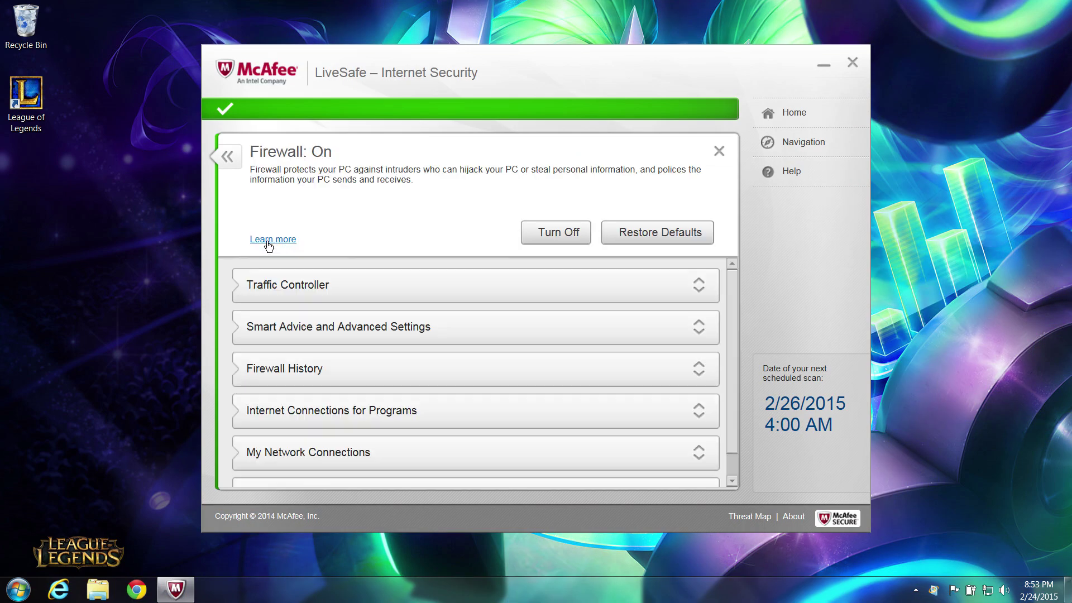
{"action": "left_click", "coordinate": [548, 233]}
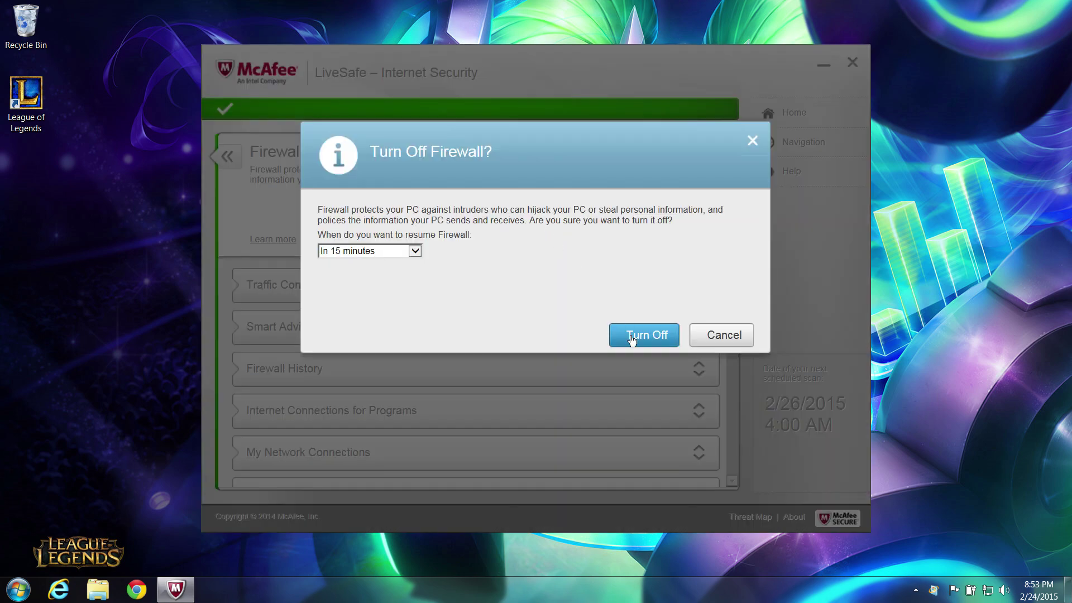
{"action": "left_click", "coordinate": [632, 337]}
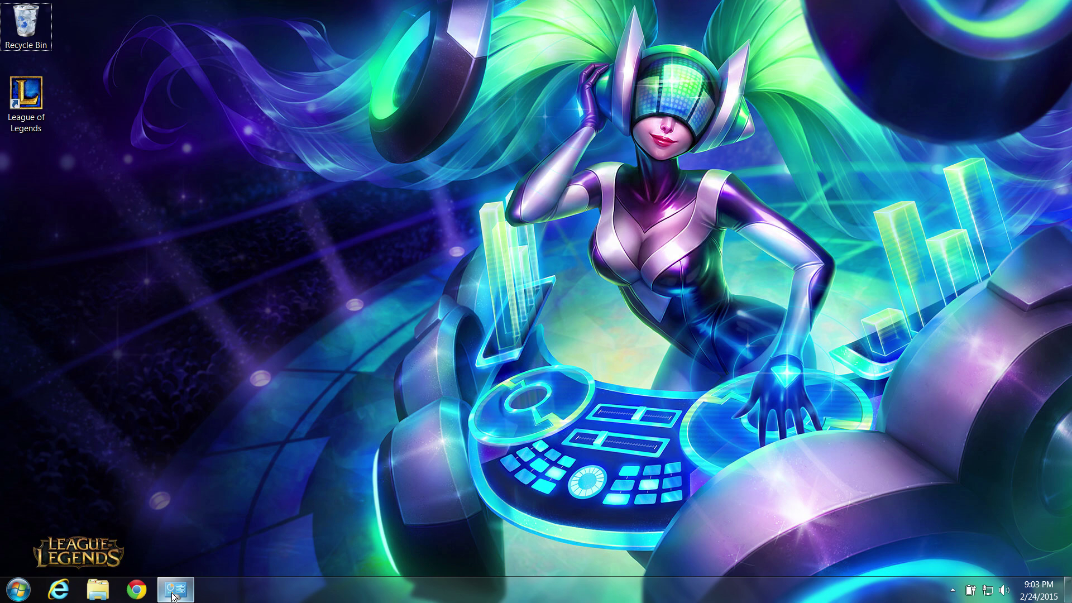
- Open Windows Firewall's allowed-programs list and select the League of Legends entry
{"action": "left_click", "coordinate": [173, 591]}
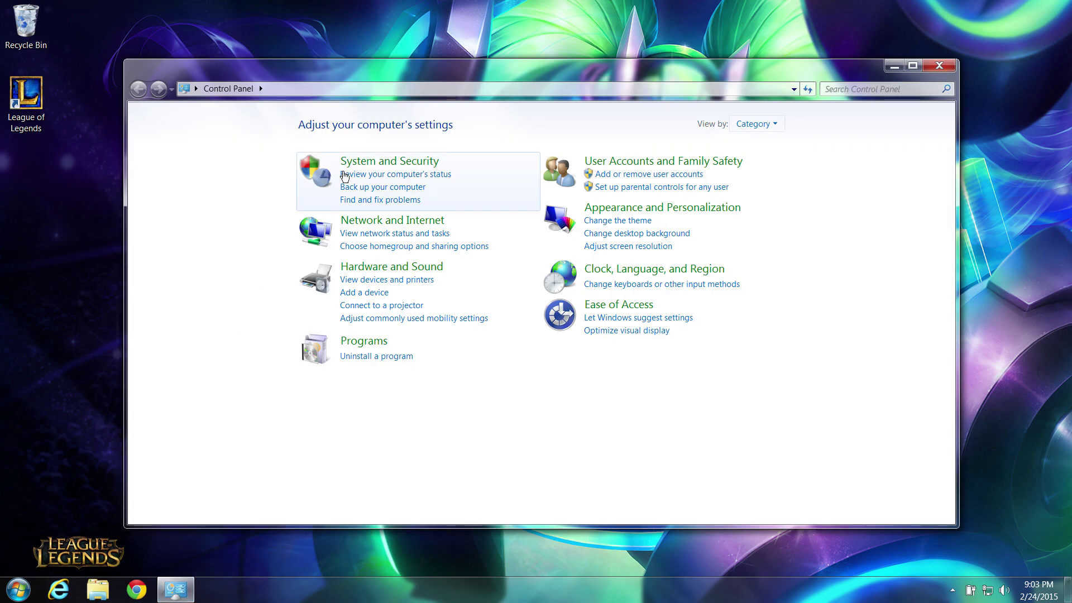
{"action": "left_click", "coordinate": [357, 163]}
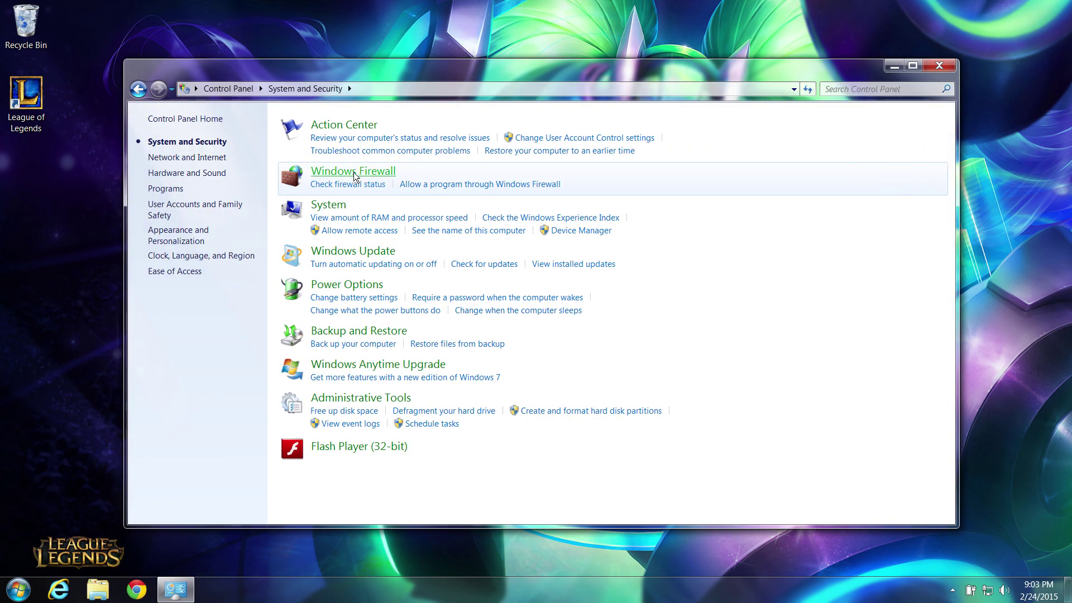
{"action": "left_click", "coordinate": [354, 173]}
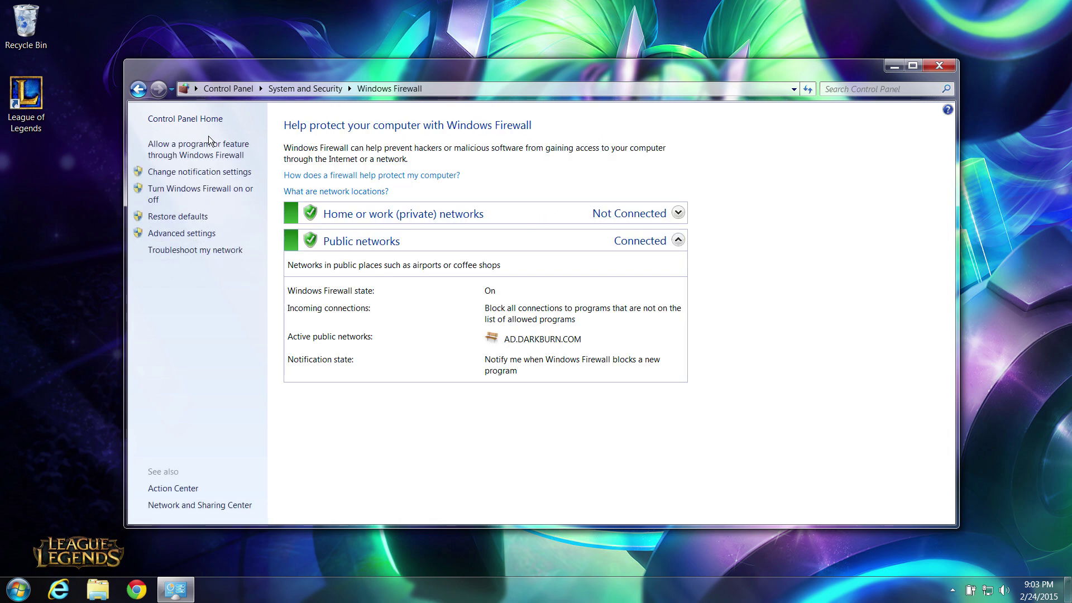
{"action": "left_click", "coordinate": [204, 155]}
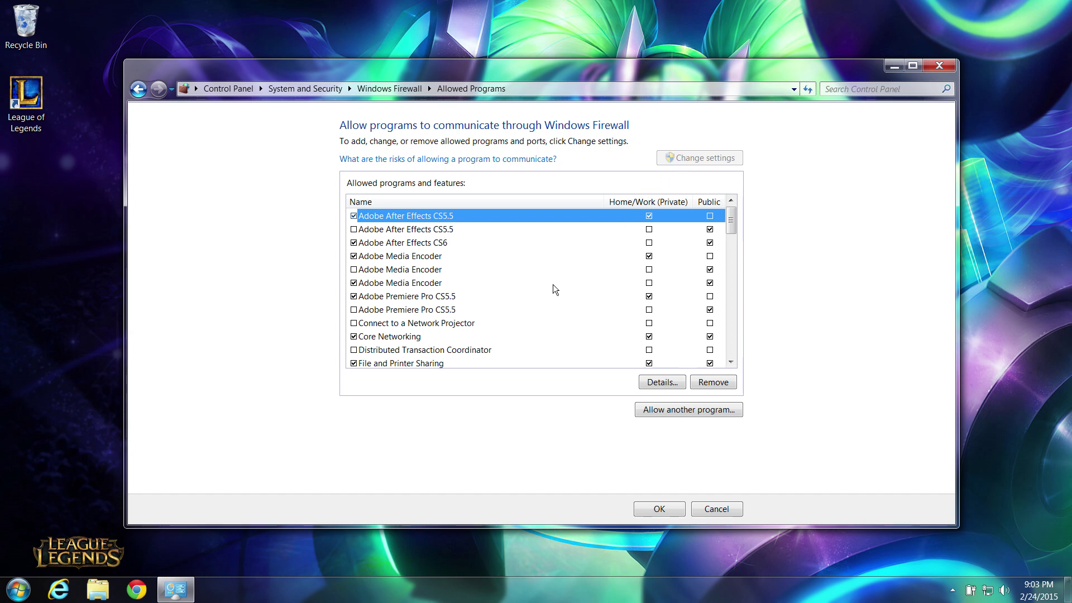
{"action": "scroll", "coordinate": [553, 284], "scroll_direction": "down", "scroll_amount": 3}
{"action": "scroll", "coordinate": [553, 284], "scroll_direction": "down", "scroll_amount": 1}
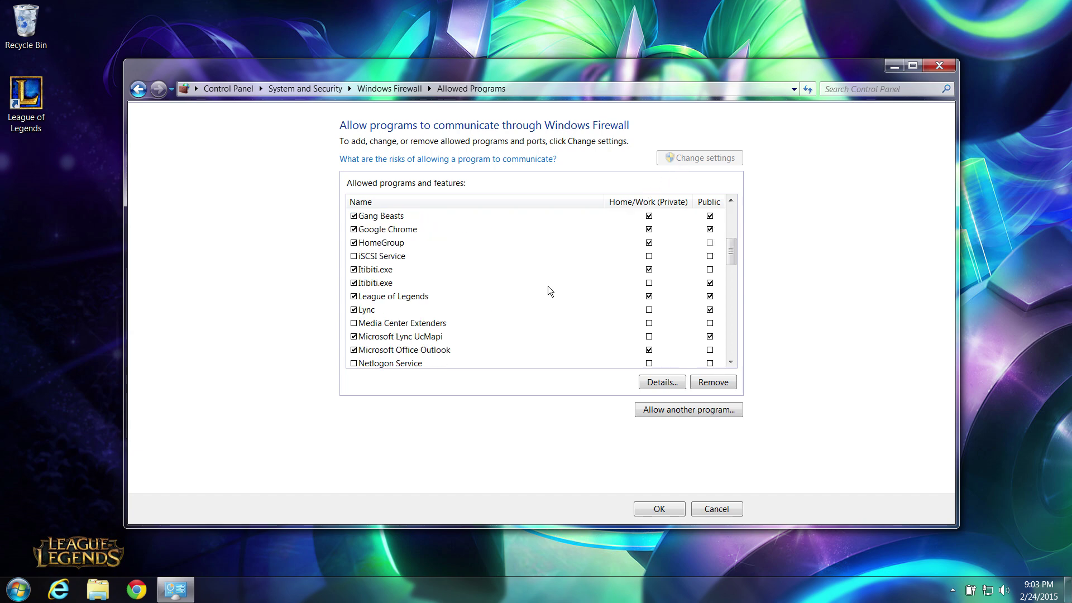
{"action": "scroll", "coordinate": [548, 286], "scroll_direction": "down", "scroll_amount": 1}
{"action": "left_click", "coordinate": [414, 256]}
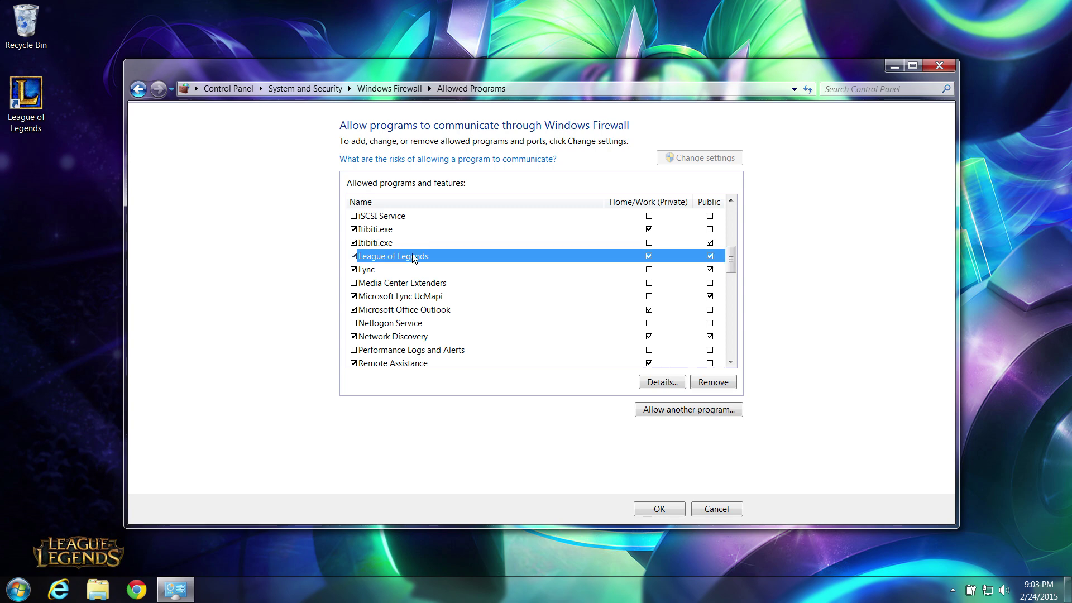
- Add League of Legends as another program allowed through the firewall
{"action": "left_click", "coordinate": [675, 410]}
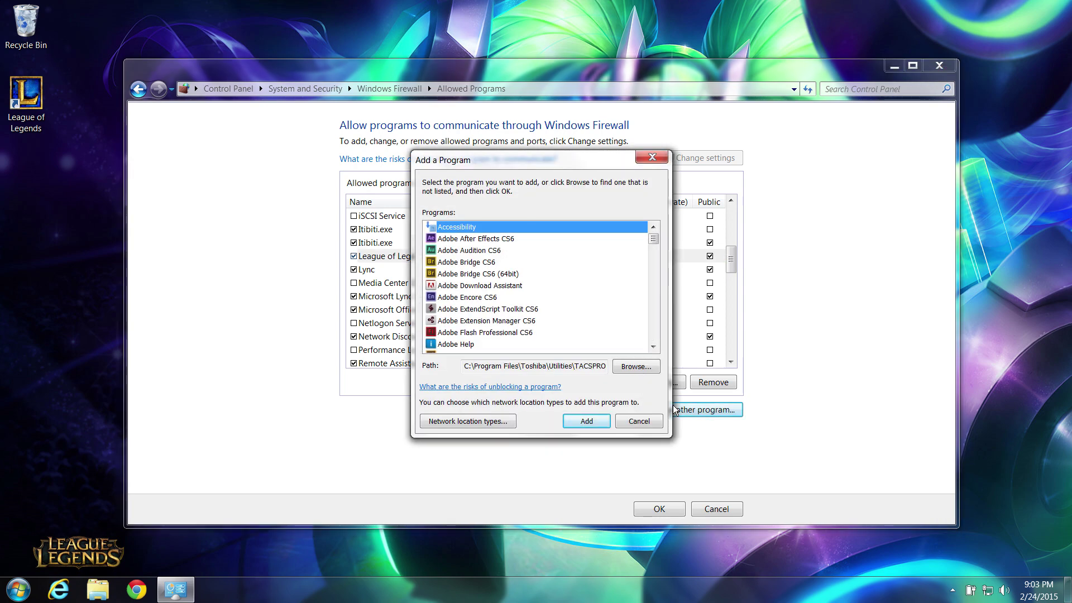
{"action": "scroll", "coordinate": [596, 302], "scroll_direction": "down", "scroll_amount": 1}
{"action": "scroll", "coordinate": [596, 302], "scroll_direction": "down", "scroll_amount": 4}
{"action": "scroll", "coordinate": [597, 302], "scroll_direction": "down", "scroll_amount": 3}
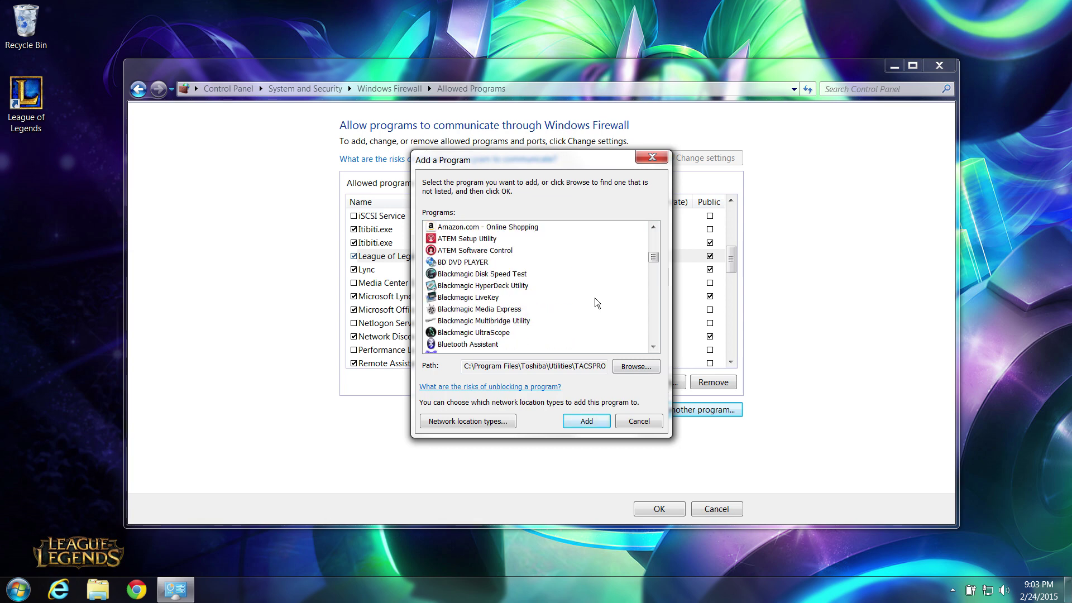
{"action": "scroll", "coordinate": [597, 302], "scroll_direction": "down", "scroll_amount": 4}
{"action": "scroll", "coordinate": [596, 302], "scroll_direction": "down", "scroll_amount": 3}
{"action": "scroll", "coordinate": [596, 302], "scroll_direction": "down", "scroll_amount": 2}
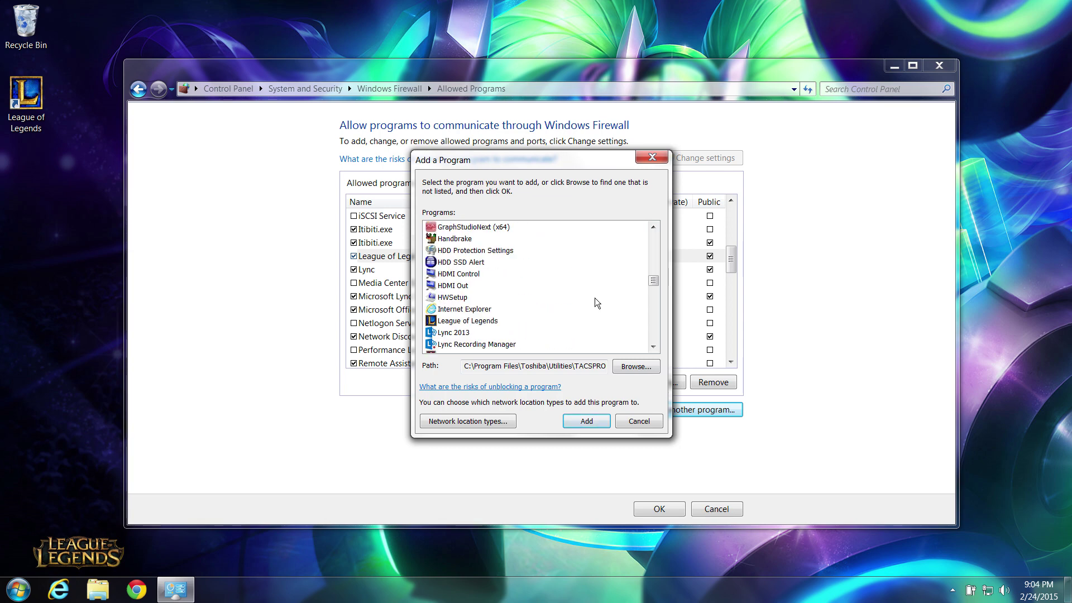
{"action": "left_click", "coordinate": [494, 324]}
{"action": "left_click", "coordinate": [574, 425]}
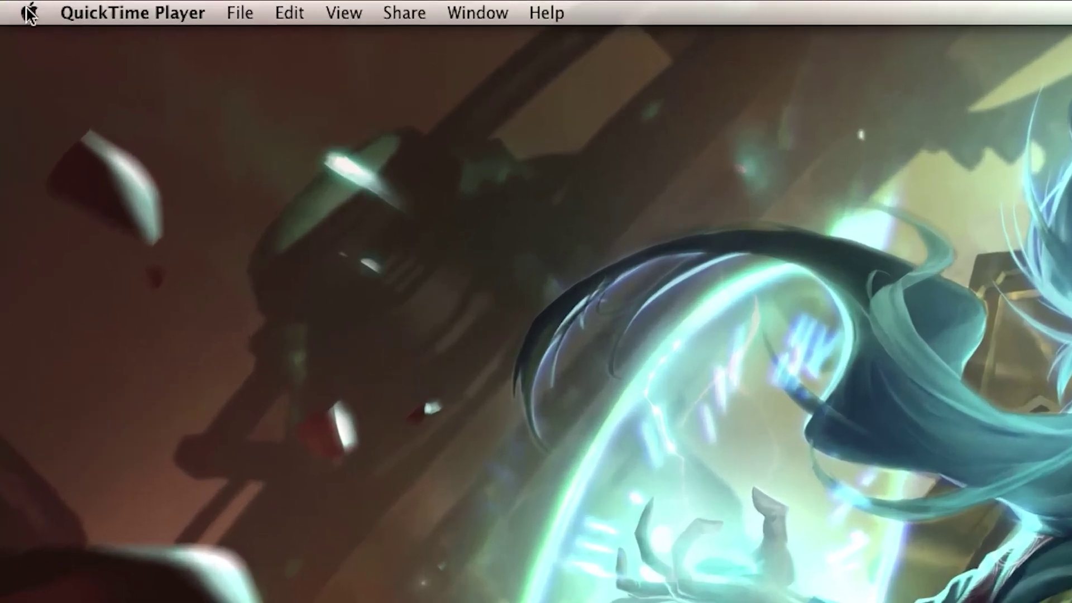
- Turn off the Mac firewall under System Preferences' Security & Privacy settings
{"action": "left_click", "coordinate": [15, 7]}
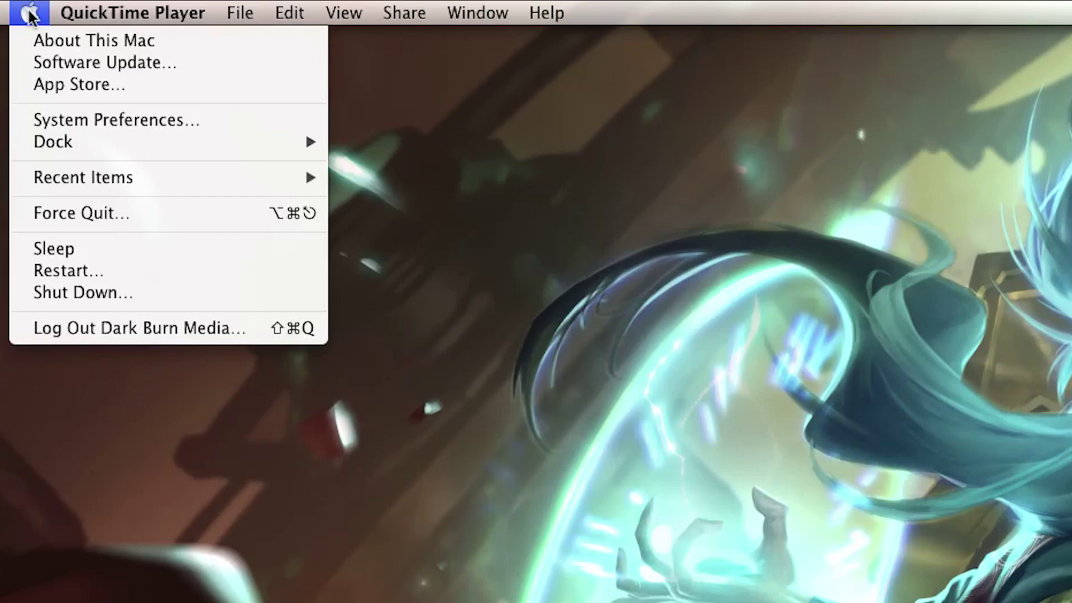
{"action": "left_click", "coordinate": [72, 113]}
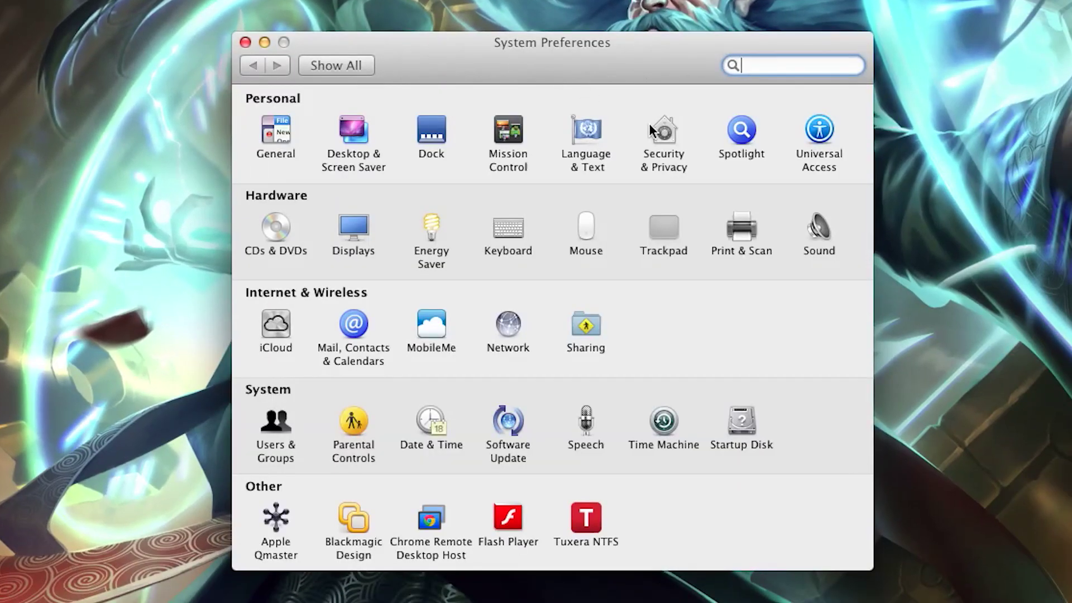
{"action": "left_click", "coordinate": [662, 132]}
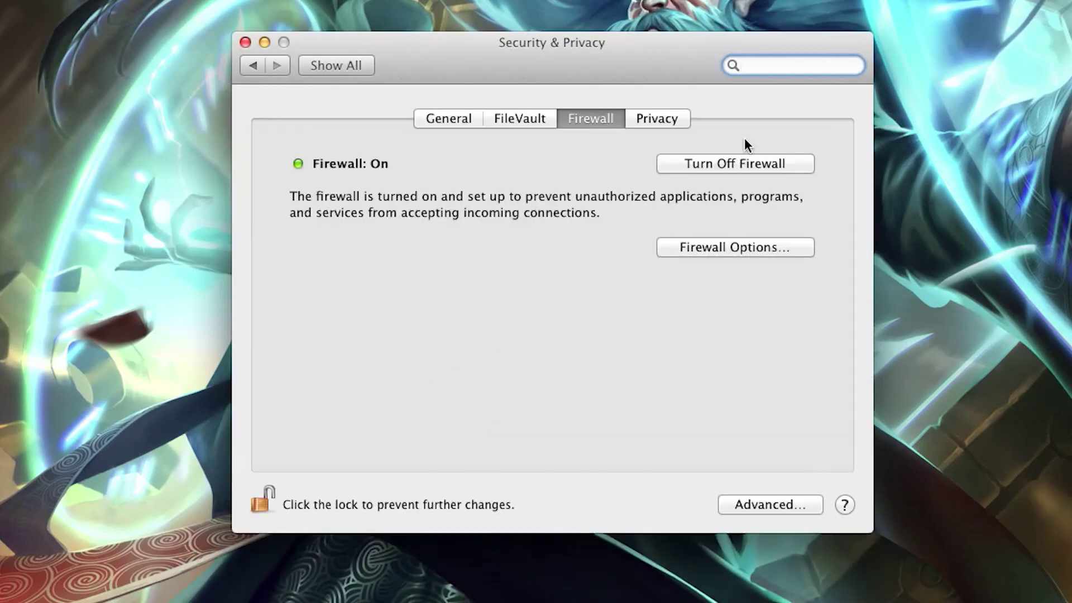
{"action": "left_click", "coordinate": [752, 163]}
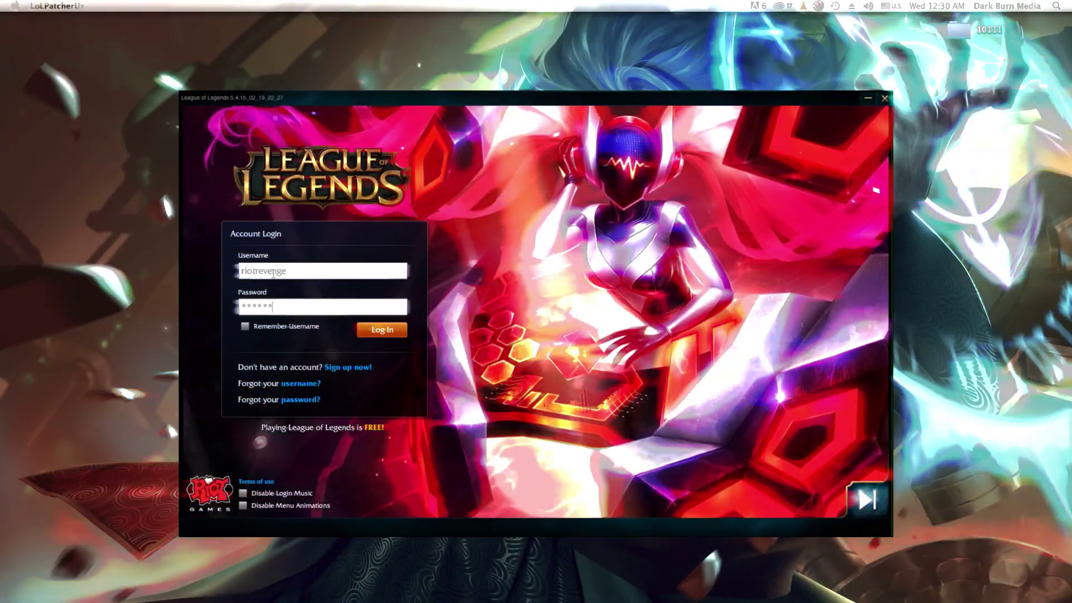
- Submit the League of Legends login details with Return
{"action": "key", "text": "Return"}
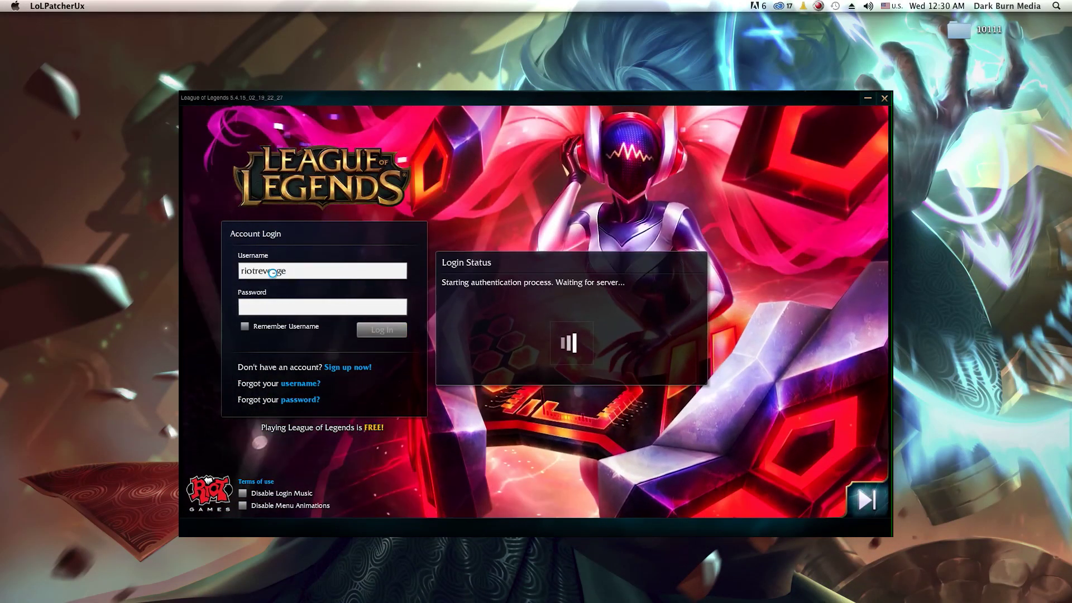